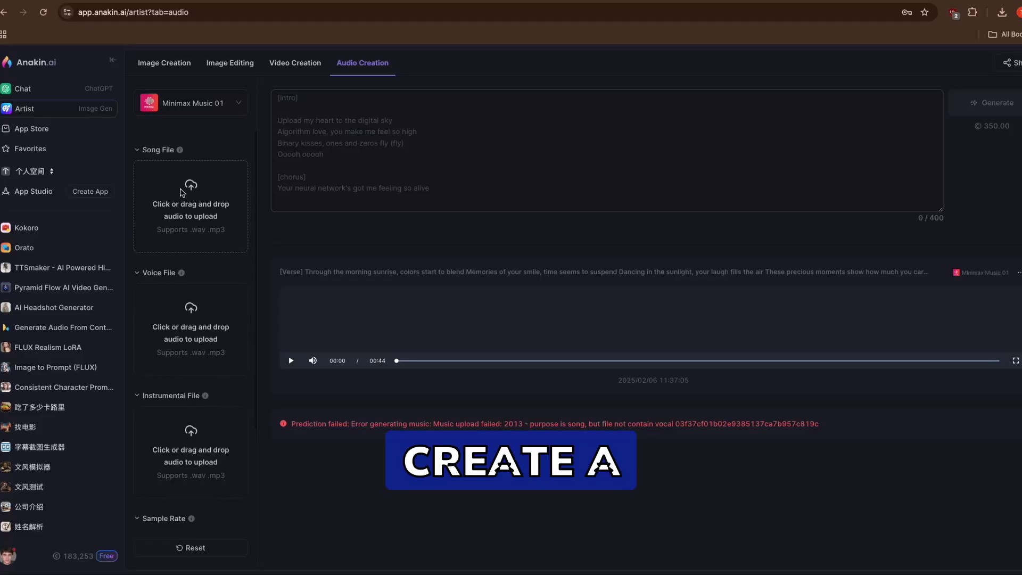
# Upload I_wont_back_down3.mp3 from Downloads as the reference song and paste the verse and chorus lyrics.
pyautogui.click(183, 195)
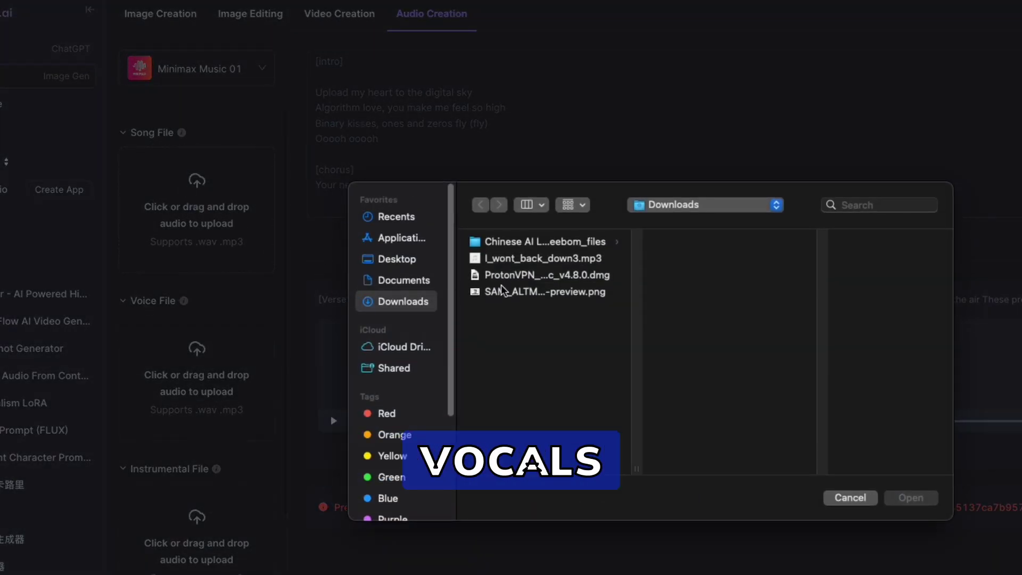
pyautogui.click(555, 261)
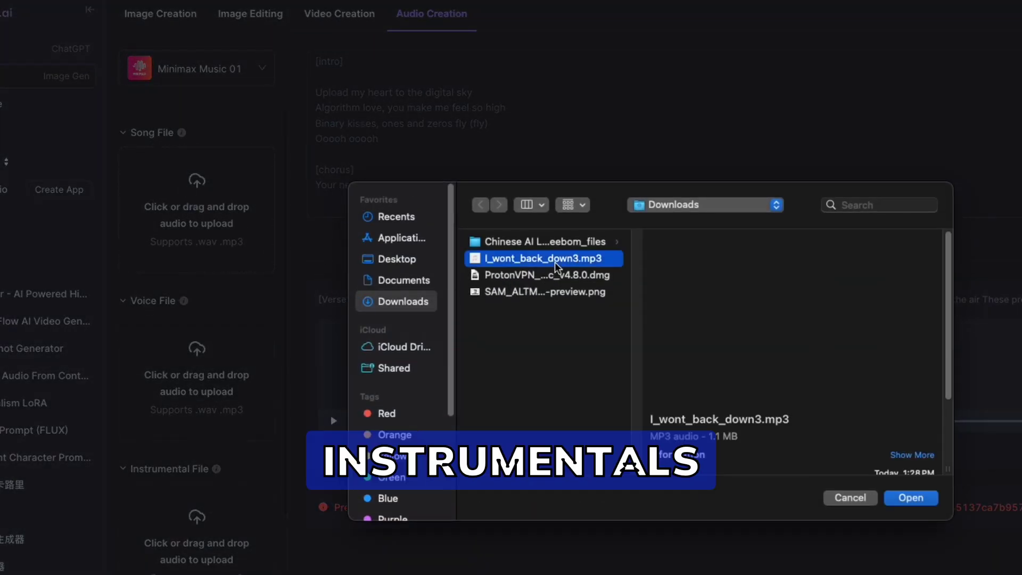
pyautogui.click(908, 498)
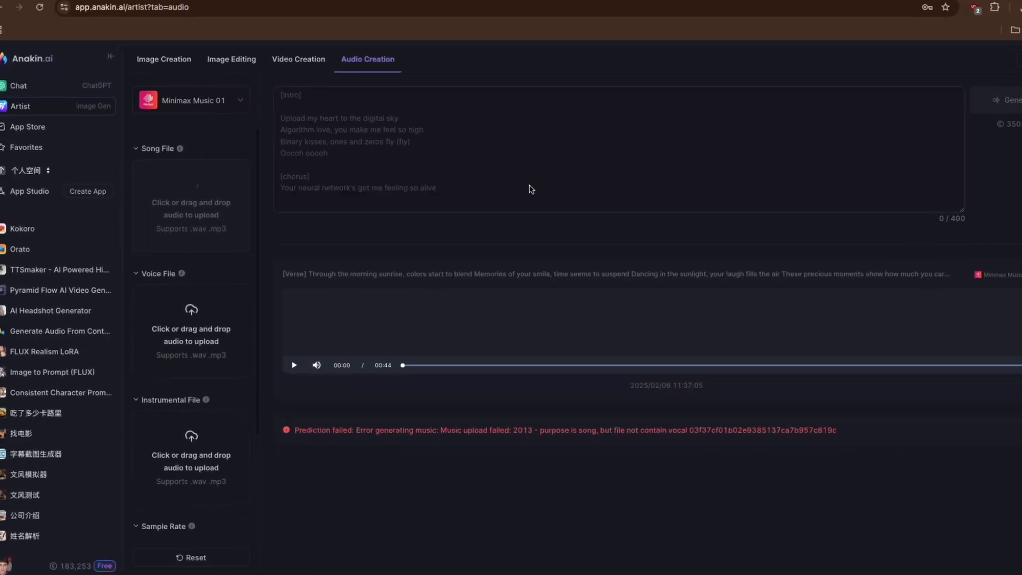
pyautogui.write("[Verse] Through the morning sunrise, colors start to blend Memories of your smile, time seems to suspend Dancing in the sunlight, your laugh fills the air These precious moments show how much you care  [Chorus] Take my hand and stay here, as days unfold You're the song that plays when my heart feels bold Every beat whispers love, like waves to shore Keep this flame between us, now and evermore")
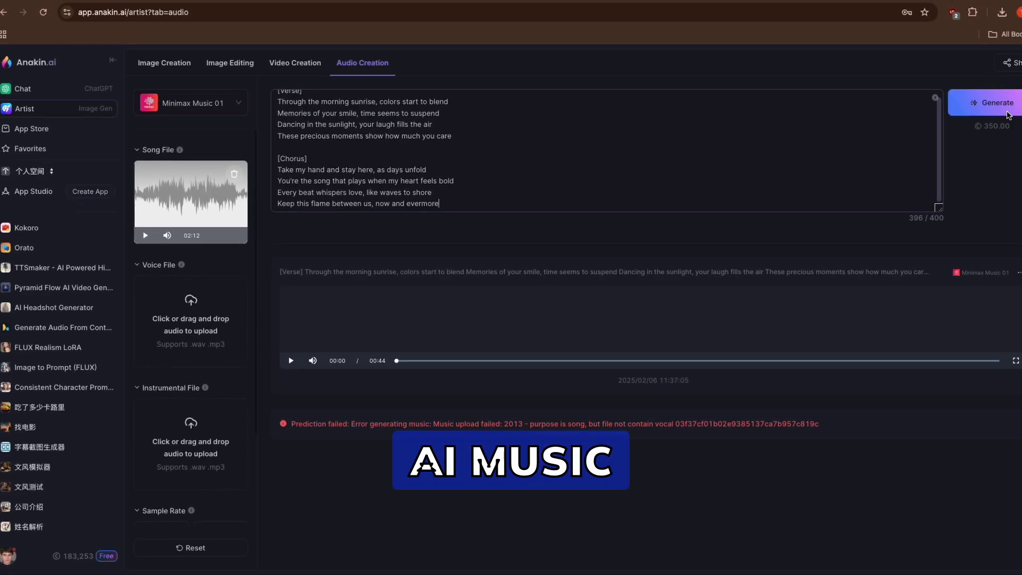
# Generate a song, then play the new track and the earlier generated track.
pyautogui.click(1007, 113)
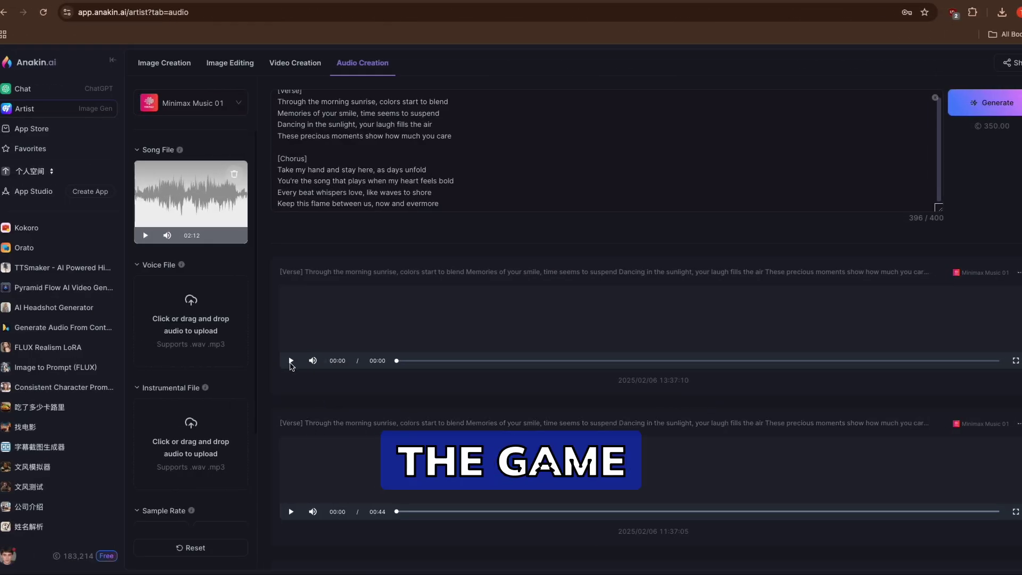
pyautogui.click(291, 360)
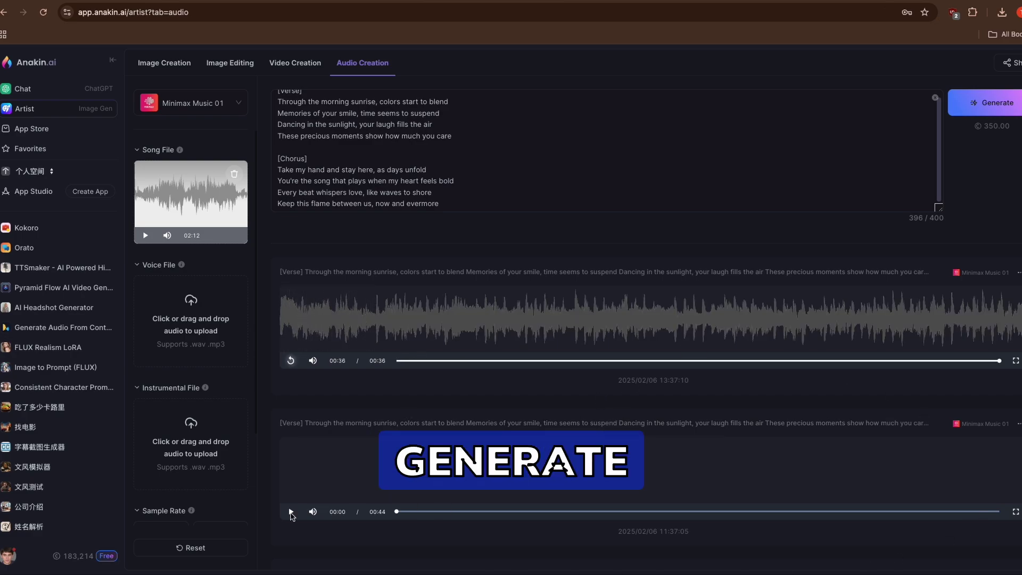
pyautogui.click(290, 512)
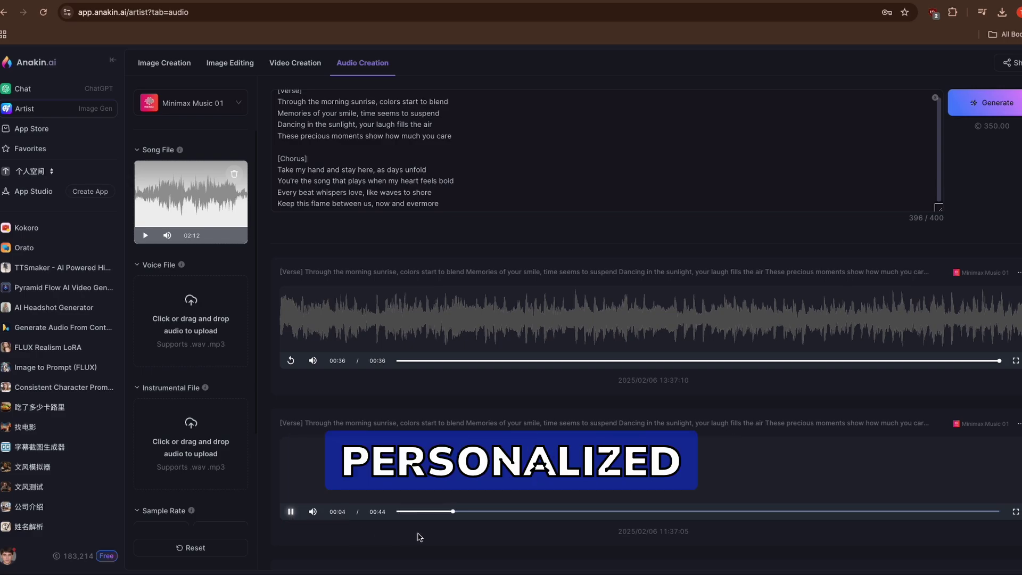
# Scroll the Minimax Music 01 page to the blank form with 0/400 lyrics and no song.
pyautogui.scroll(-1, 420, 534)
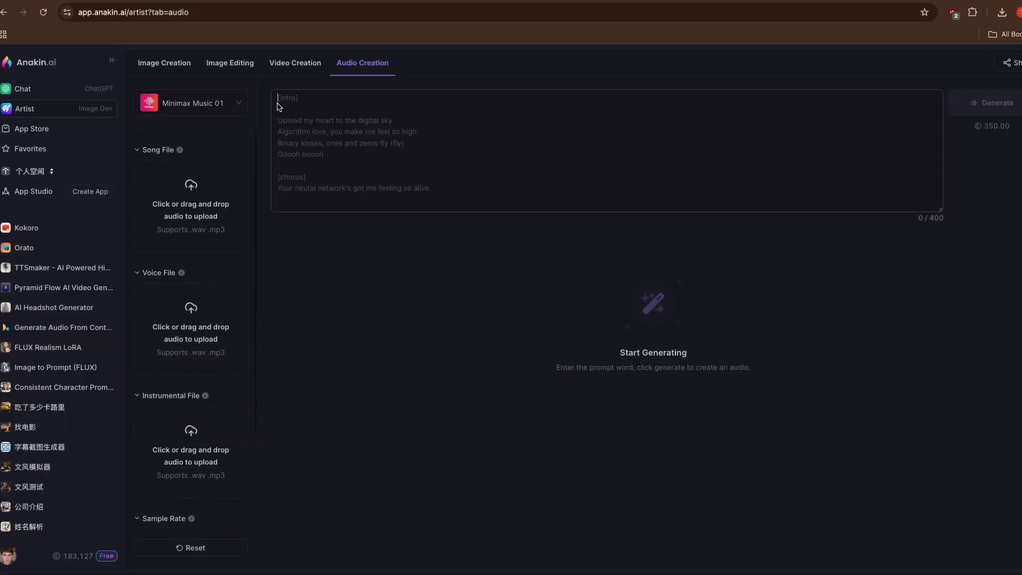
# Paste the four-line [Verse] and four-line [Chorus] into the lyrics box, reaching 396/400 characters.
pyautogui.write('[Verse] Through the morning sunrise, colors start to blend Memories of your smile, time seems to suspend Dancing in the sunlight, your laugh fills the air These precious moments show how much you care')
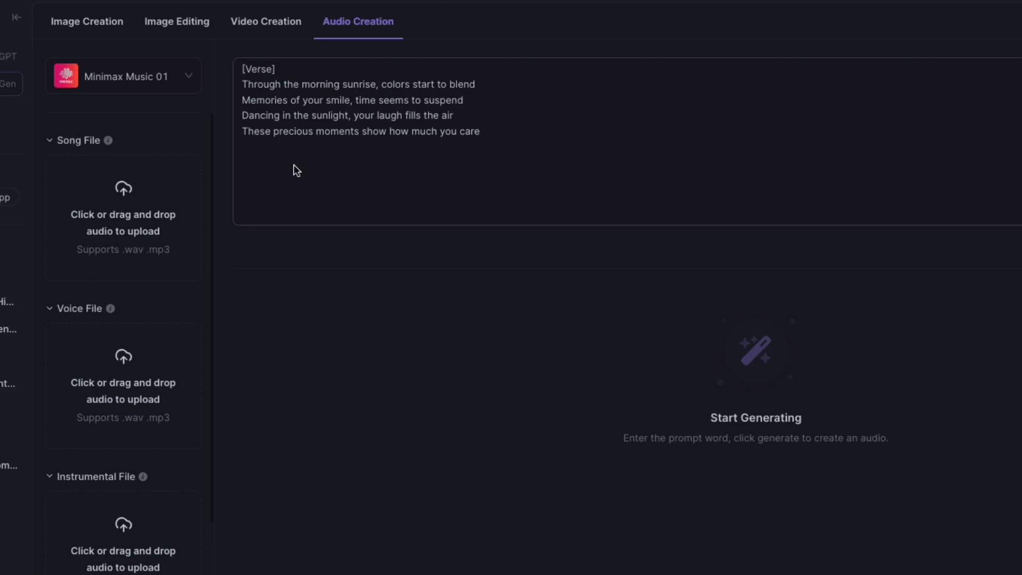
pyautogui.write("[Chorus] Take my hand and stay here, as days unfold You're the song that plays when my heart feels bold Every beat whispers love, like waves to shore Keep this flame between us, now and evermore")
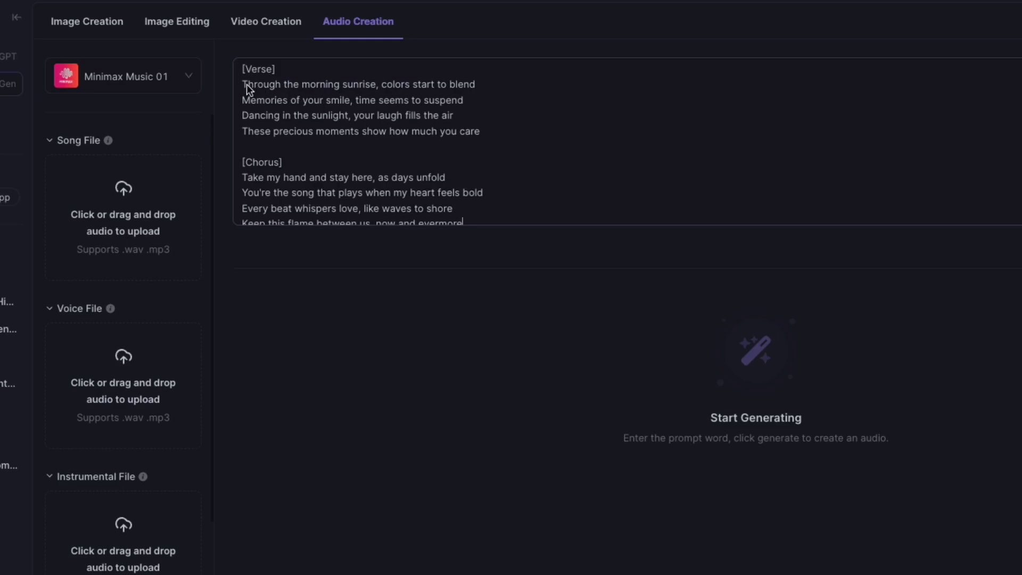
pyautogui.scroll(-1, 418, 120)
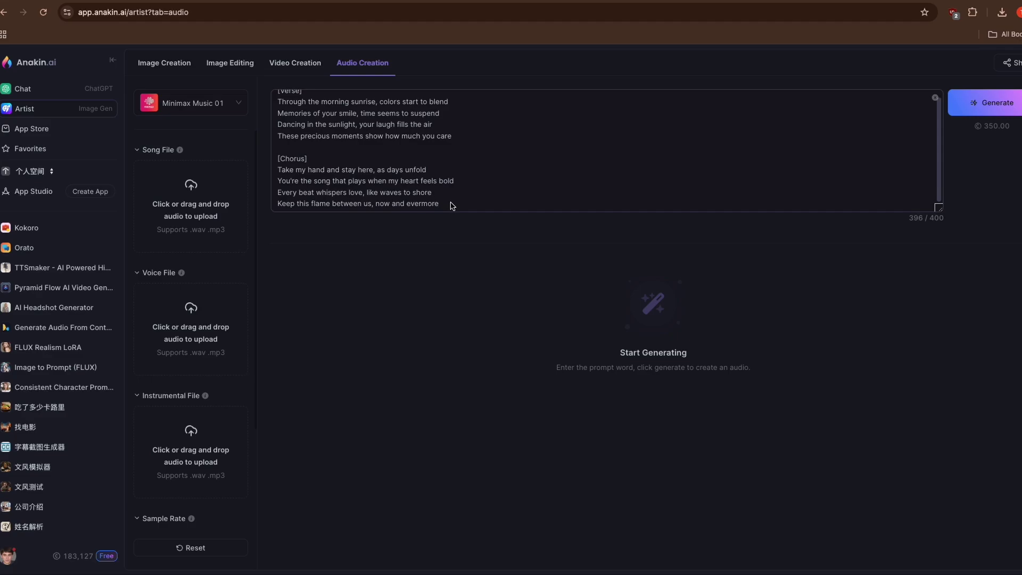
pyautogui.scroll(1, 451, 206)
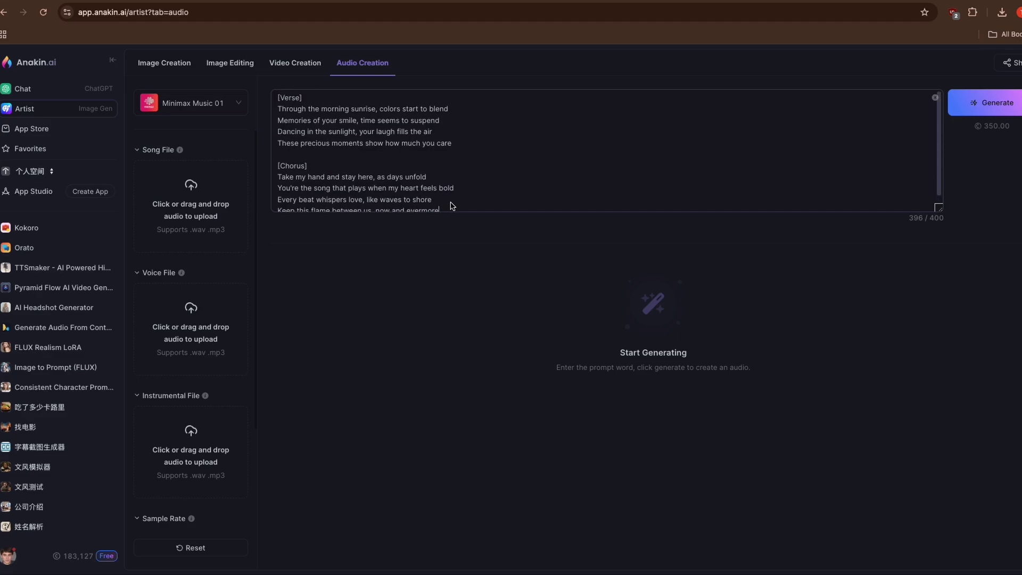
pyautogui.scroll(-1, 451, 206)
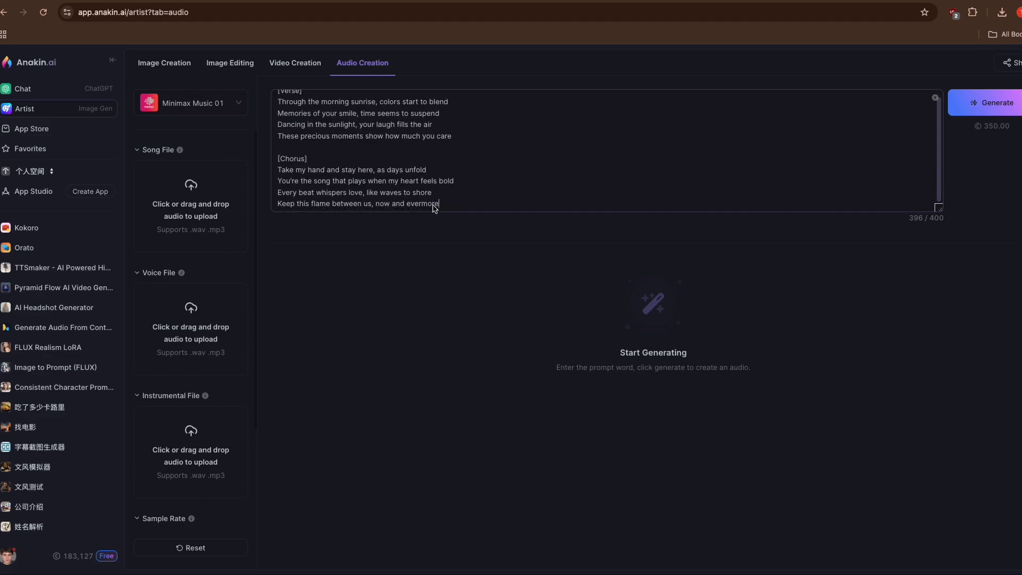
# Attach I_wont_back_down3.mp3 from Downloads as the reference song and generate a new song.
pyautogui.click(192, 201)
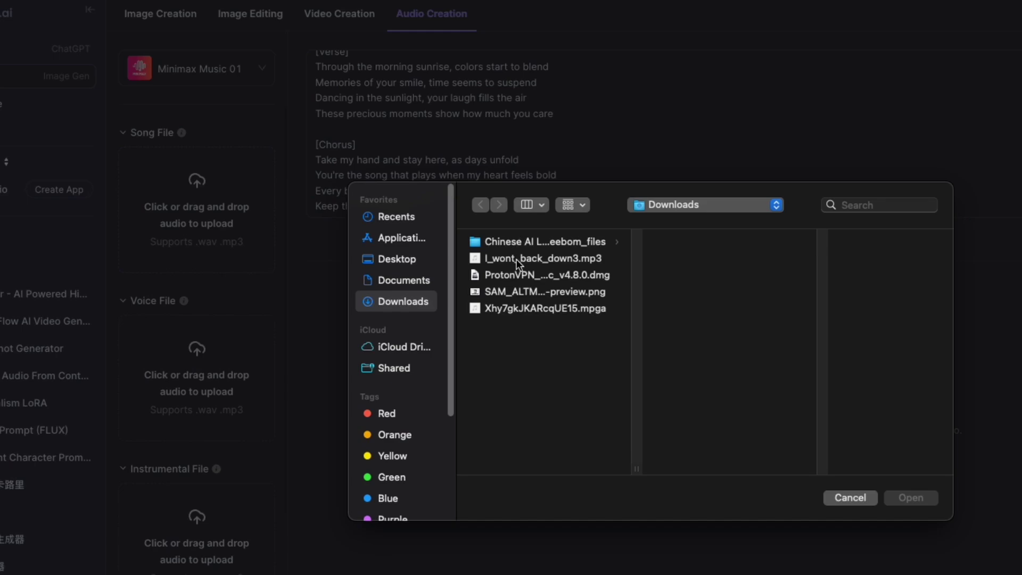
pyautogui.click(518, 260)
pyautogui.click(910, 497)
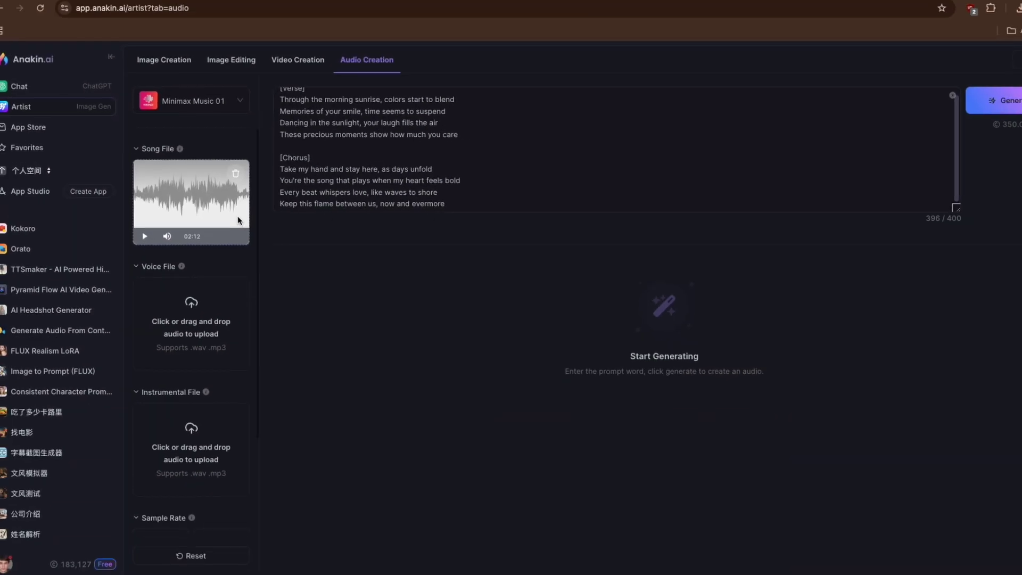
pyautogui.click(984, 109)
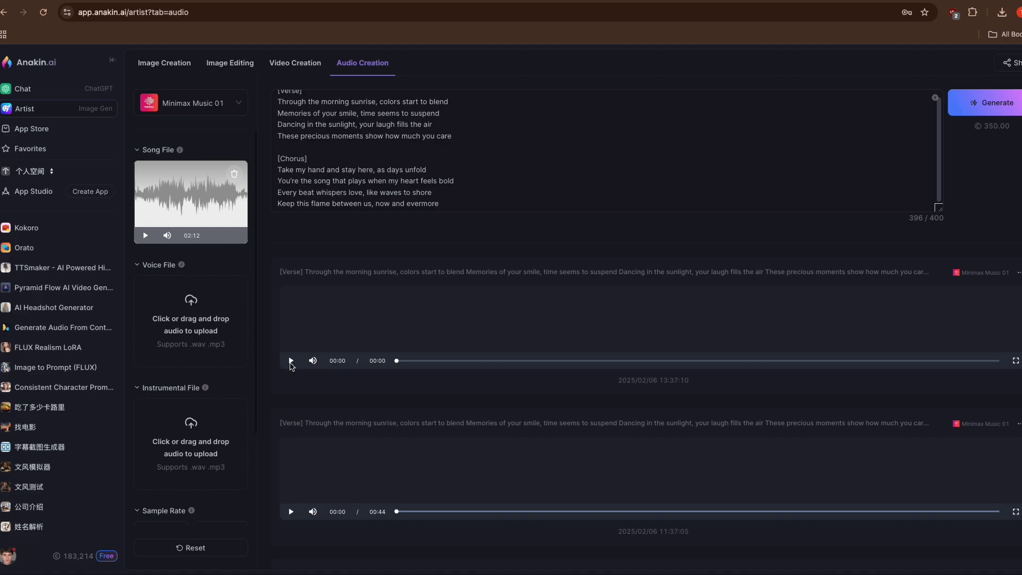
# Play the new 36-second top track through to its end.
pyautogui.click(291, 361)
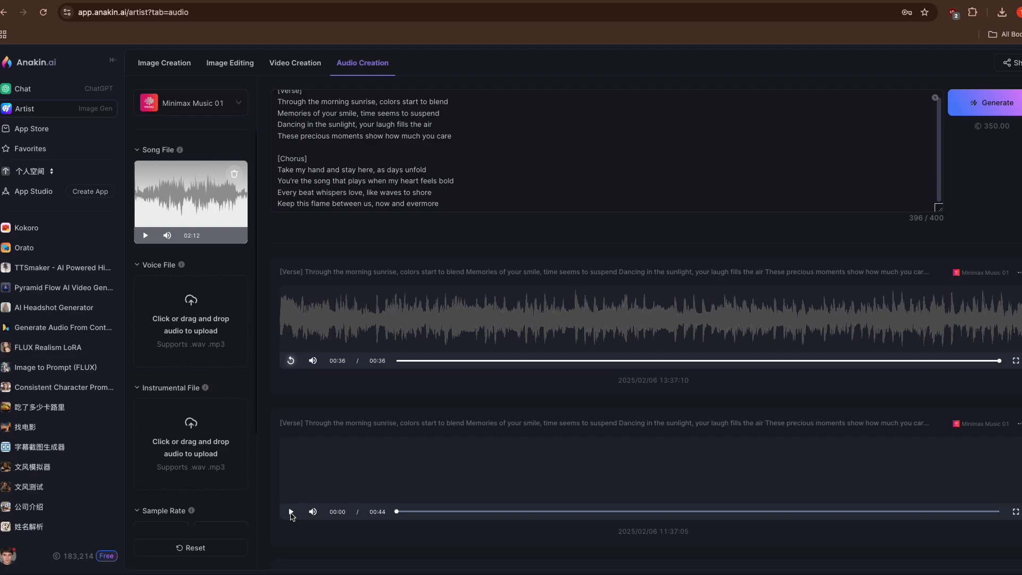
# Play the 44-second second track, then view each track's download options without downloading.
pyautogui.click(291, 512)
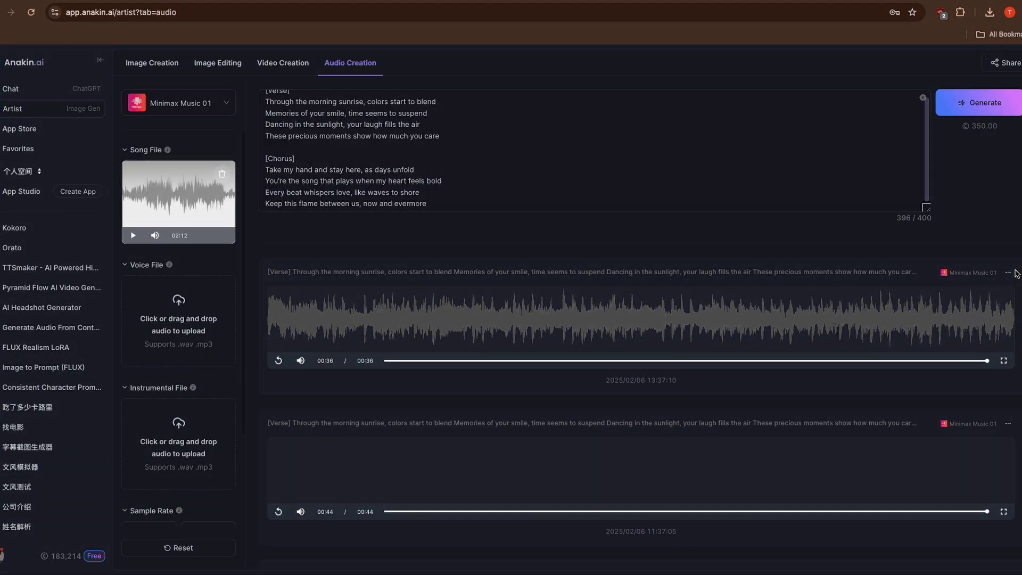
pyautogui.click(1018, 269)
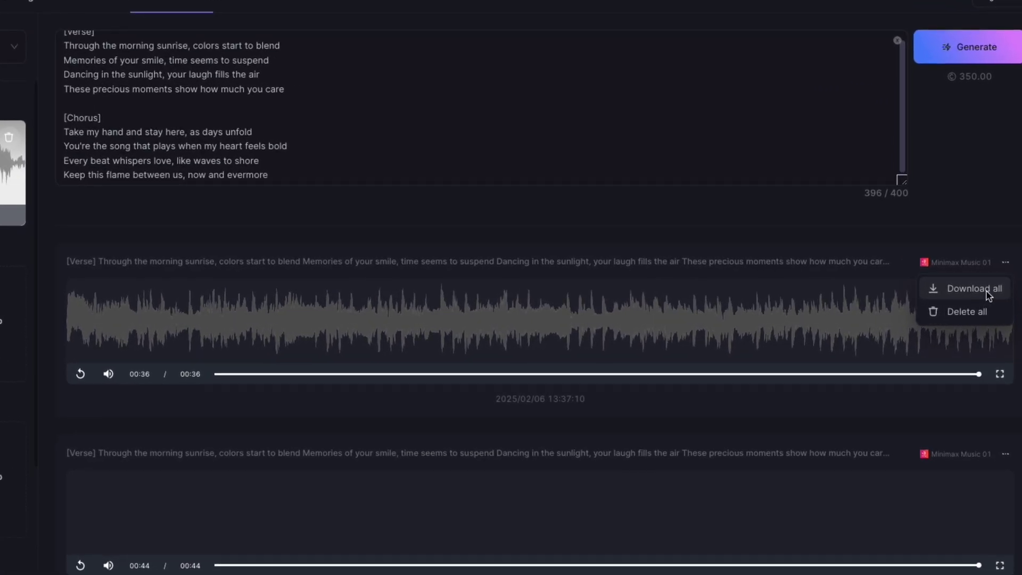
pyautogui.click(1005, 450)
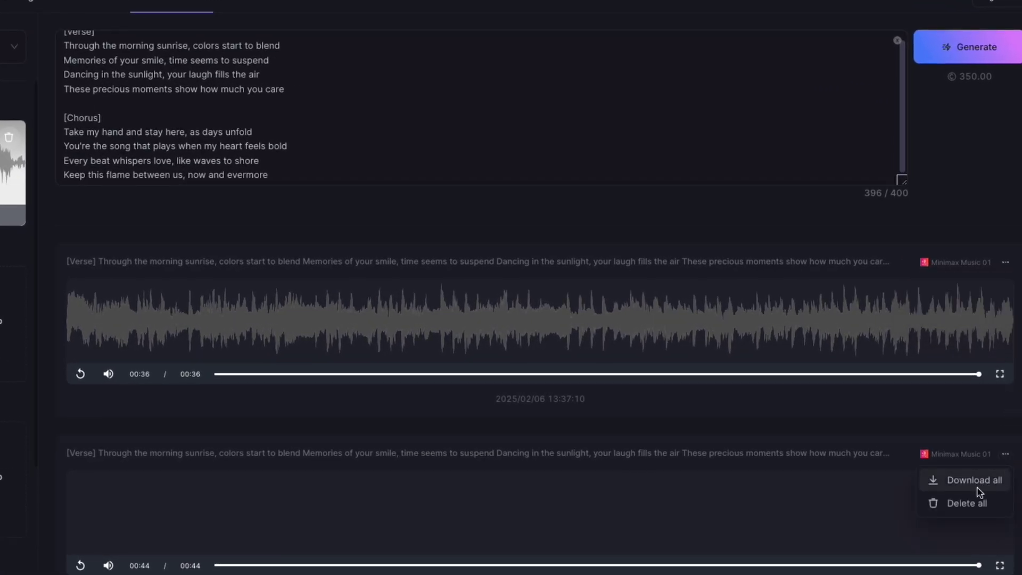
pyautogui.click(966, 480)
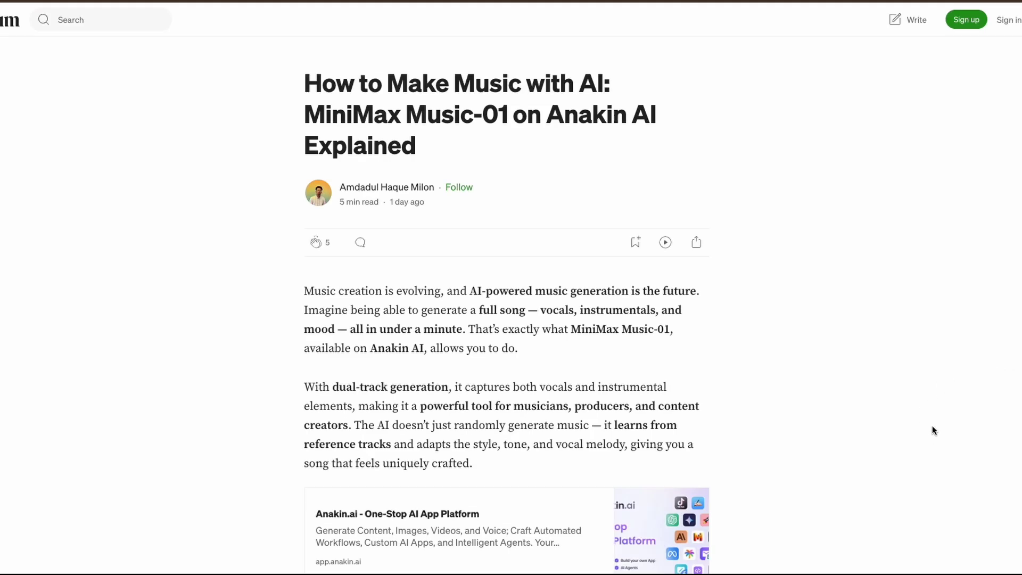
# Read down the Medium MiniMax Music-01 article and enlarge its lyrics screenshot.
pyautogui.scroll(-3, 932, 426)
pyautogui.scroll(-6, 932, 426)
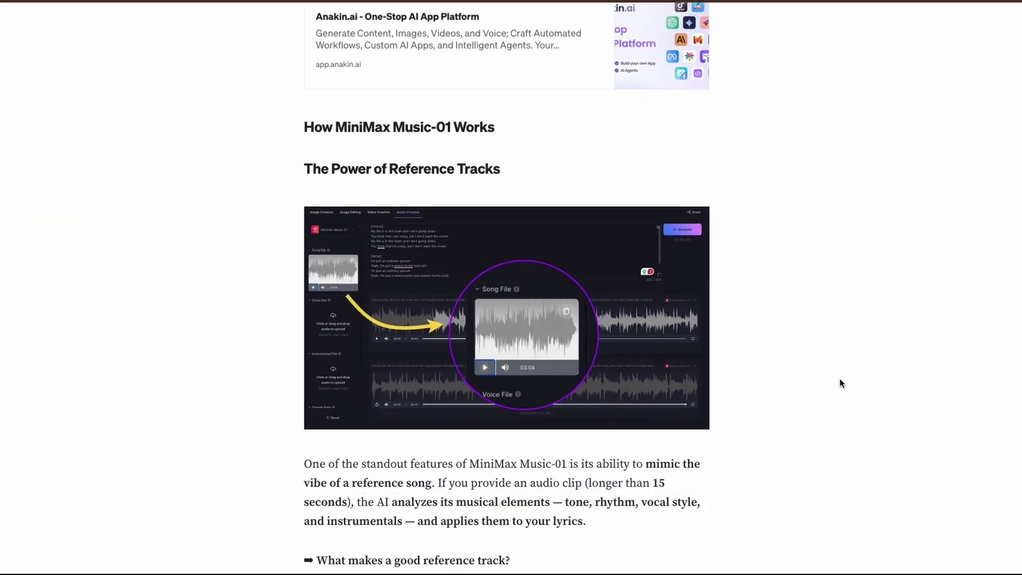
pyautogui.scroll(-2, 840, 383)
pyautogui.scroll(-6, 839, 382)
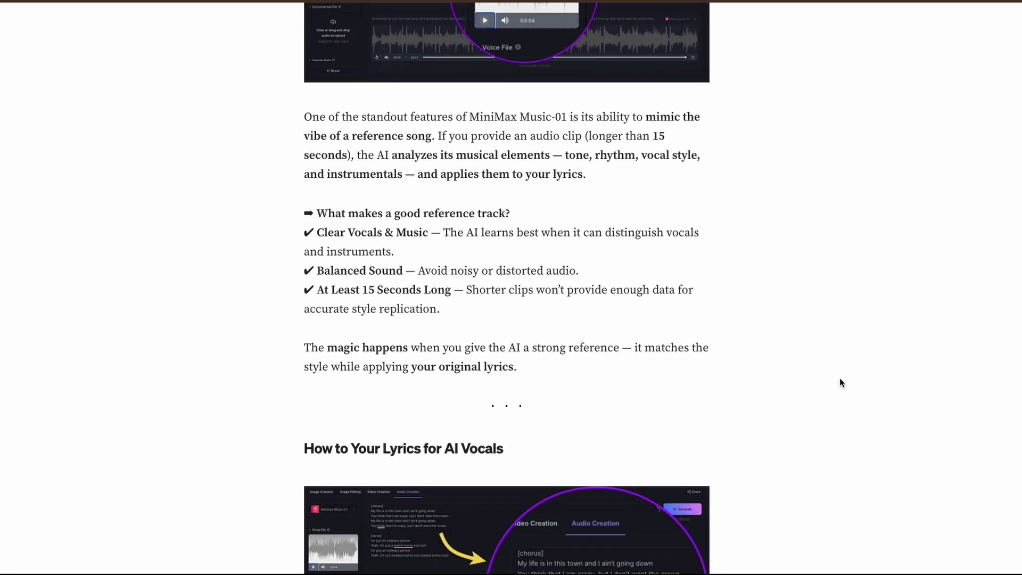
pyautogui.scroll(-6, 840, 382)
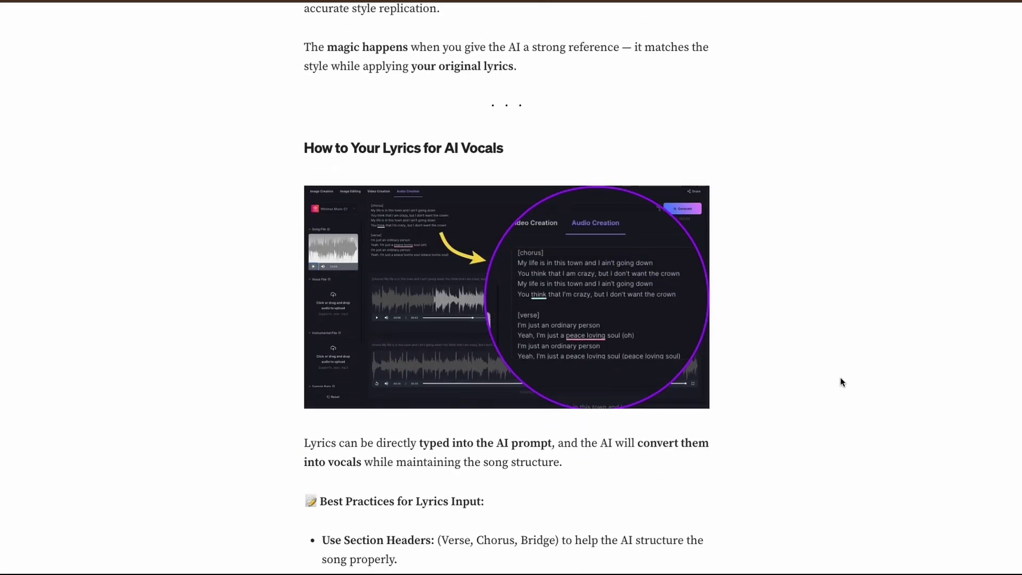
pyautogui.click(655, 231)
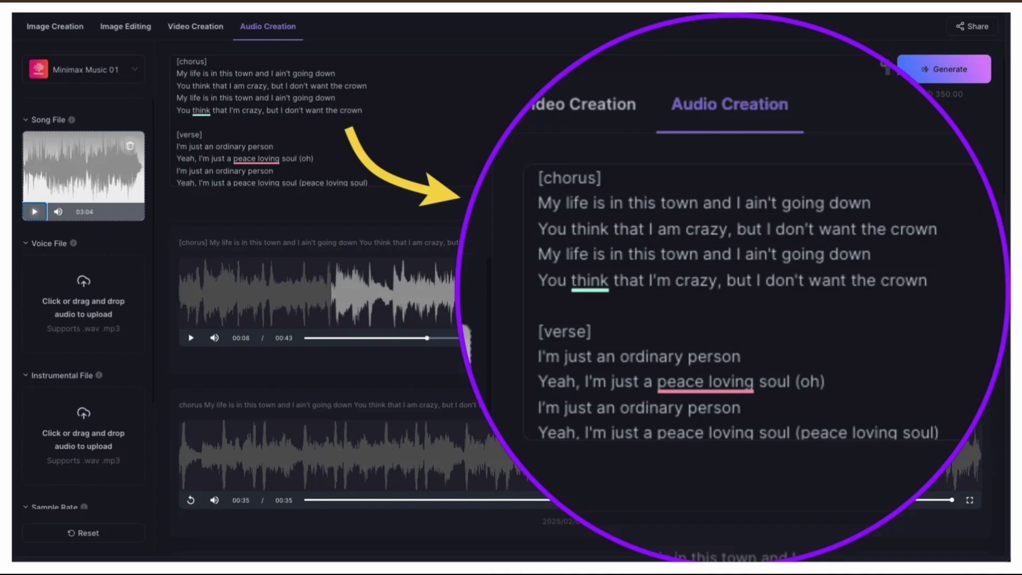
# Continue to the verdict section, enlarging and closing its screenshot.
pyautogui.scroll(-5, 873, 388)
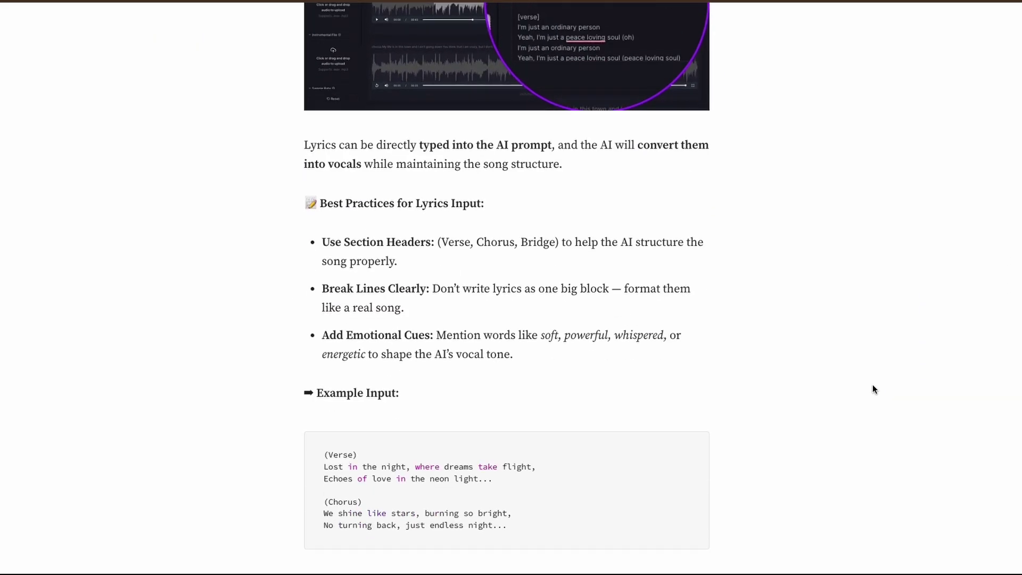
pyautogui.scroll(-8, 872, 388)
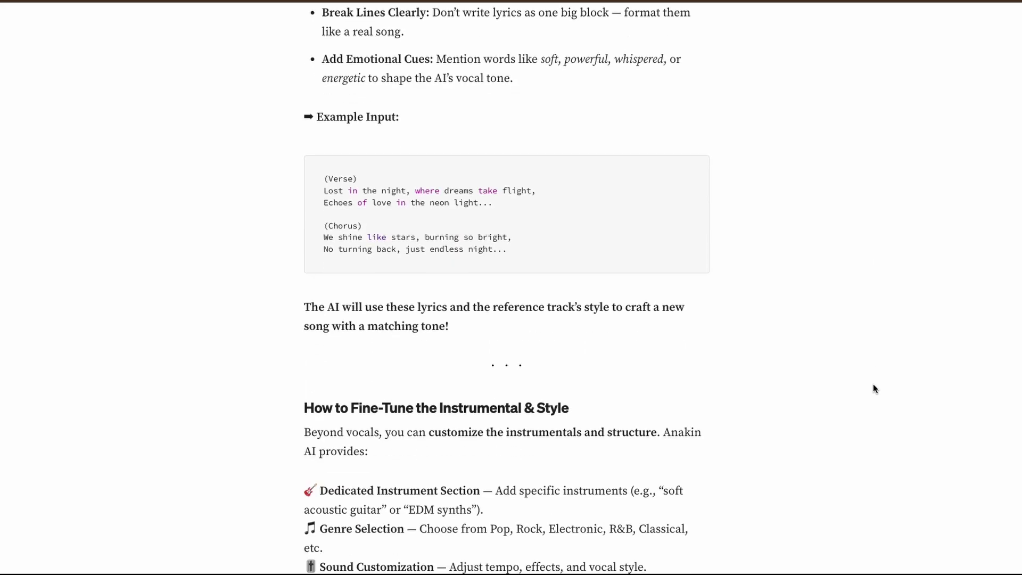
pyautogui.scroll(-10, 873, 388)
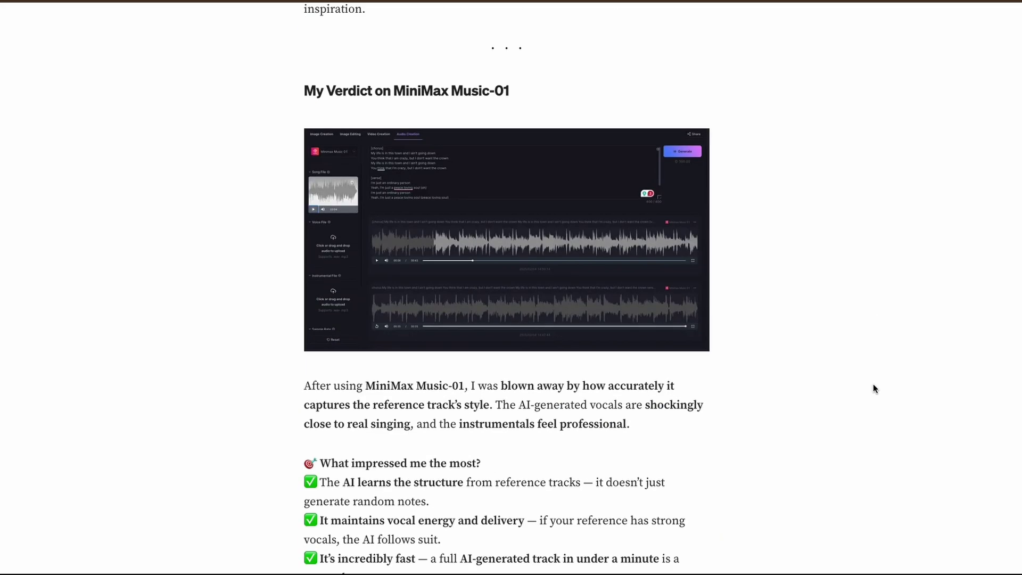
pyautogui.click(642, 291)
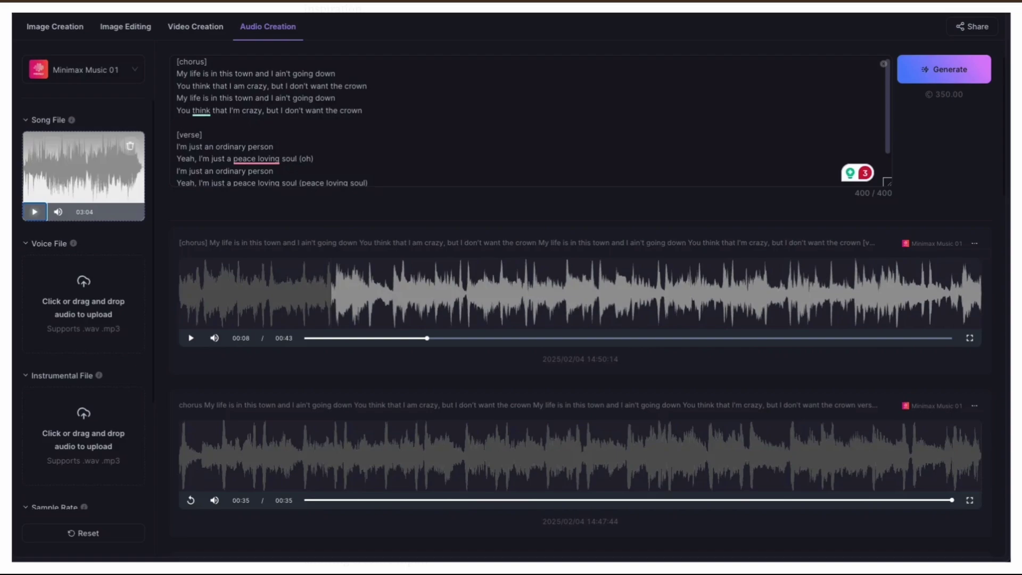
pyautogui.click(642, 291)
pyautogui.scroll(-3, 962, 400)
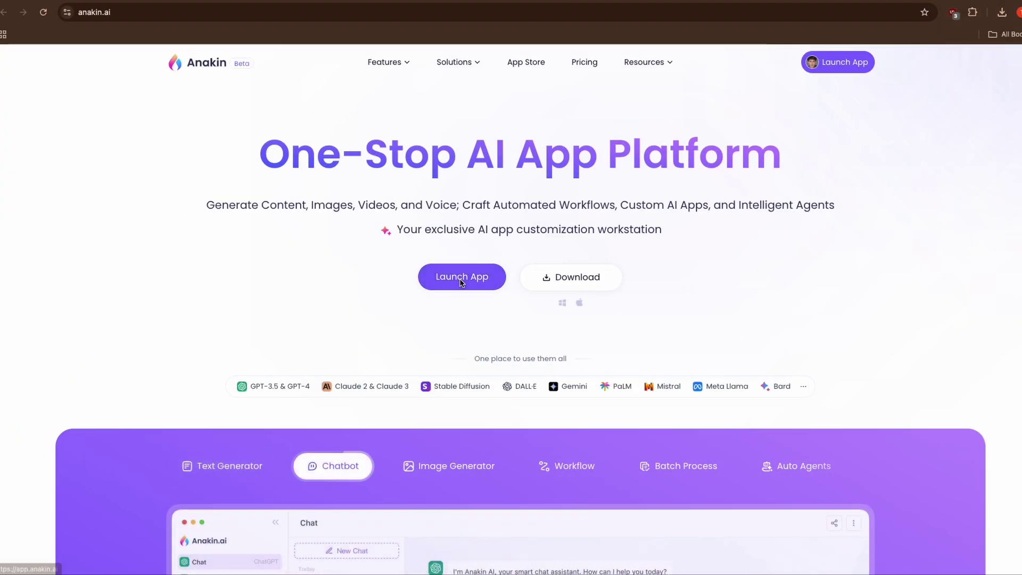
# Launch the Anakin AI app, visit Artist's Audio and Video Creation pages, and list the video models.
pyautogui.click(461, 278)
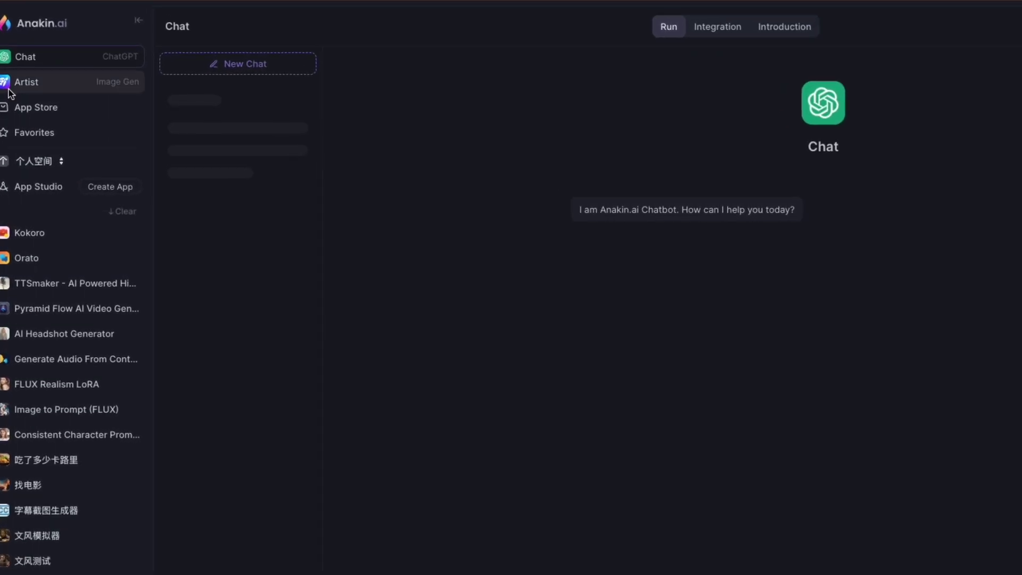
pyautogui.click(14, 107)
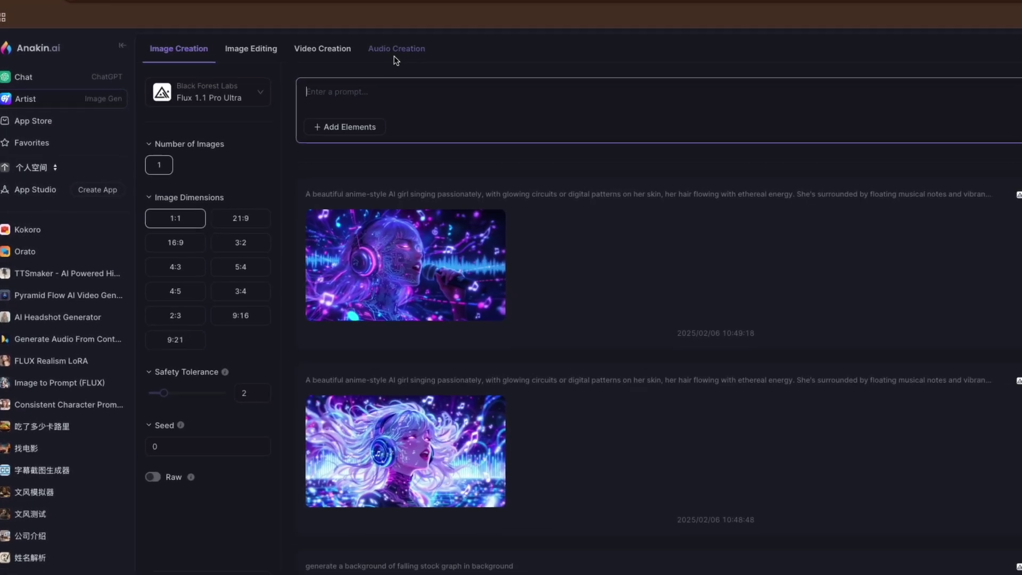
pyautogui.click(455, 23)
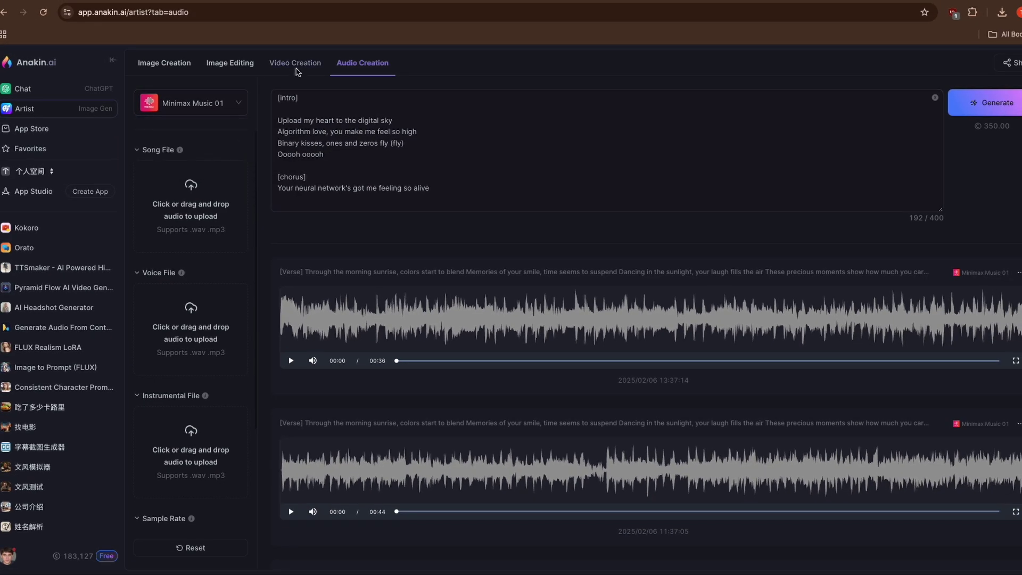
pyautogui.click(296, 65)
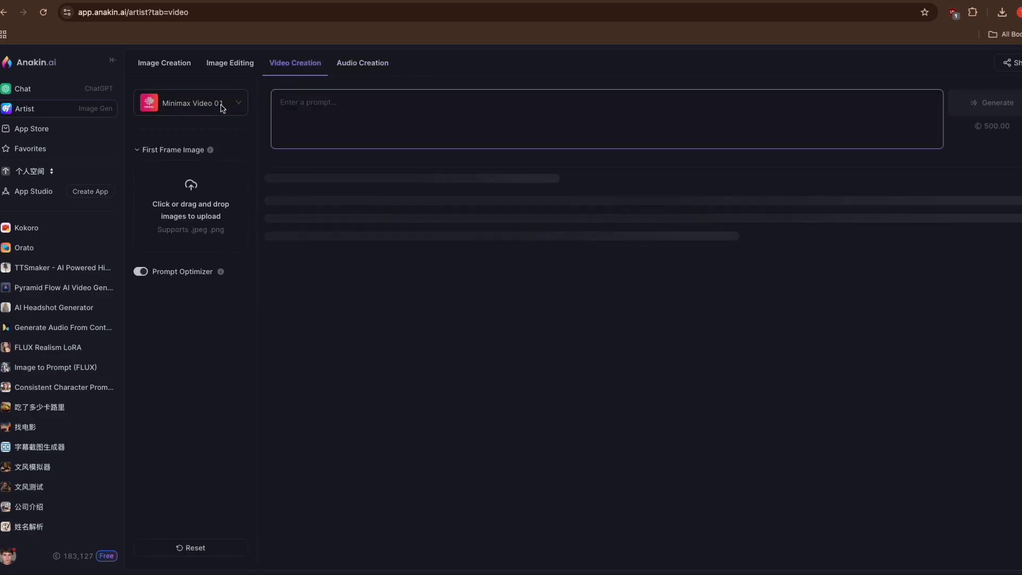
pyautogui.click(223, 108)
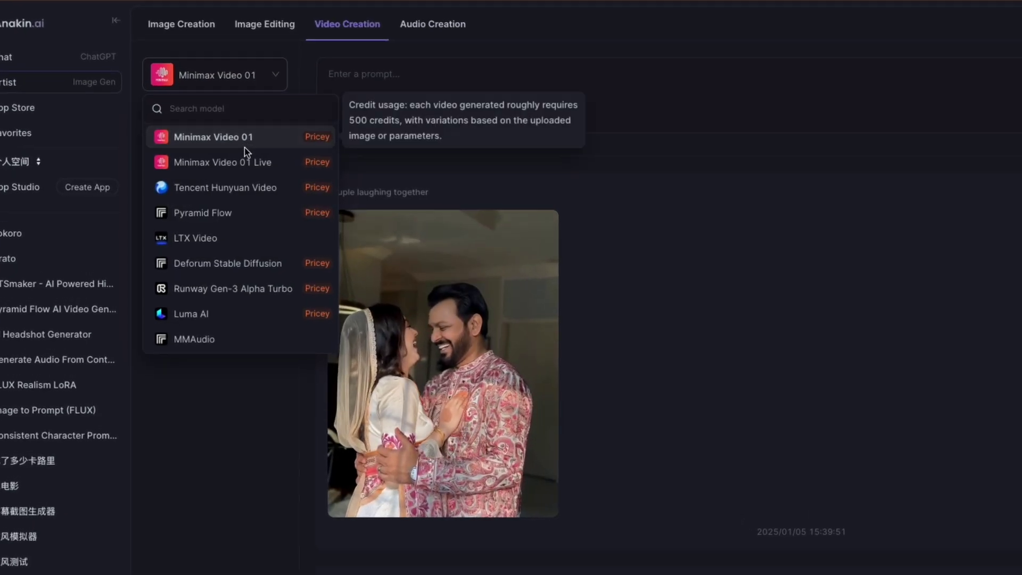
# Browse the Image Editing and Image Creation models, then list the Chat page's models.
pyautogui.click(264, 24)
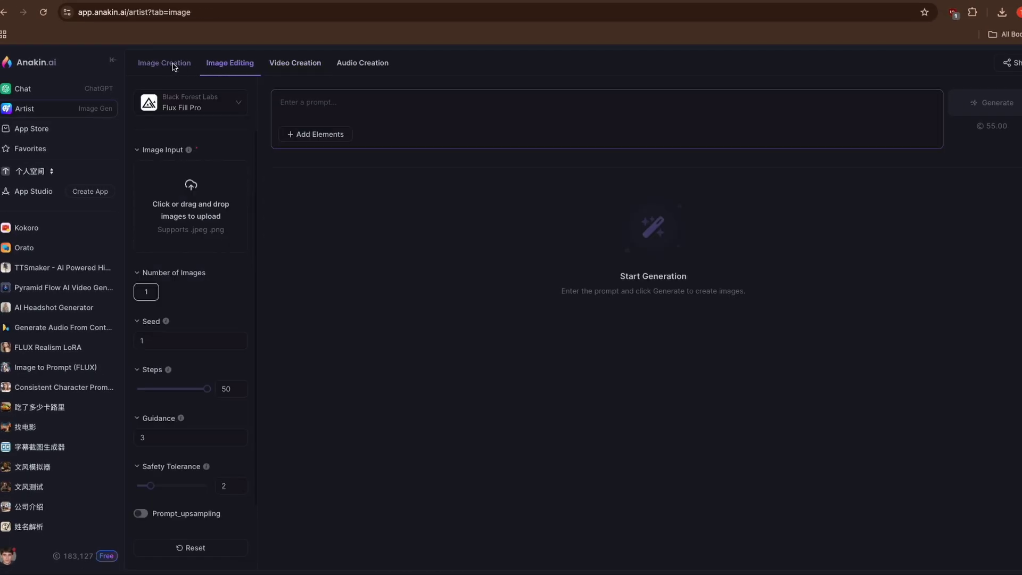
pyautogui.click(173, 66)
pyautogui.click(182, 95)
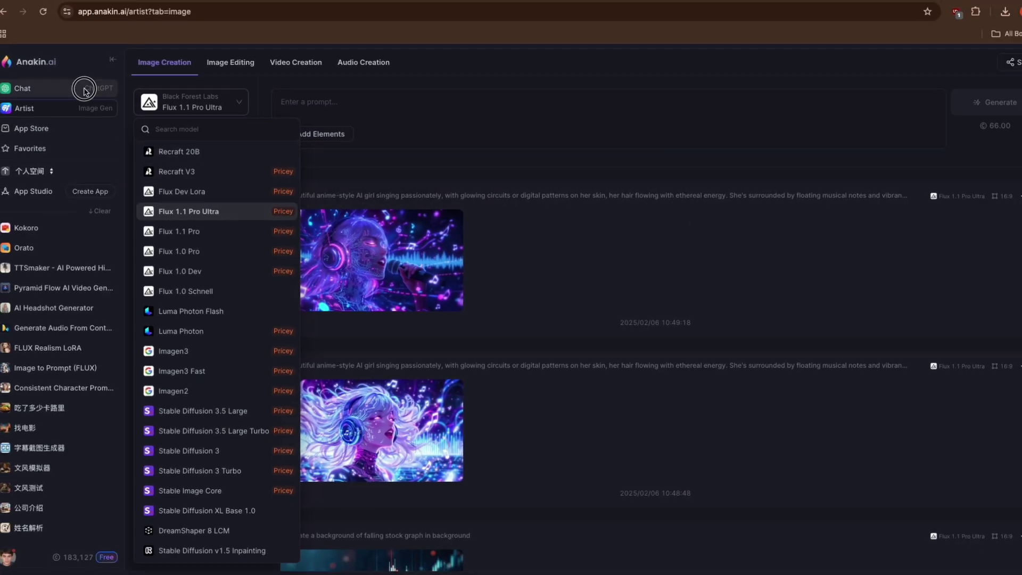
pyautogui.click(84, 89)
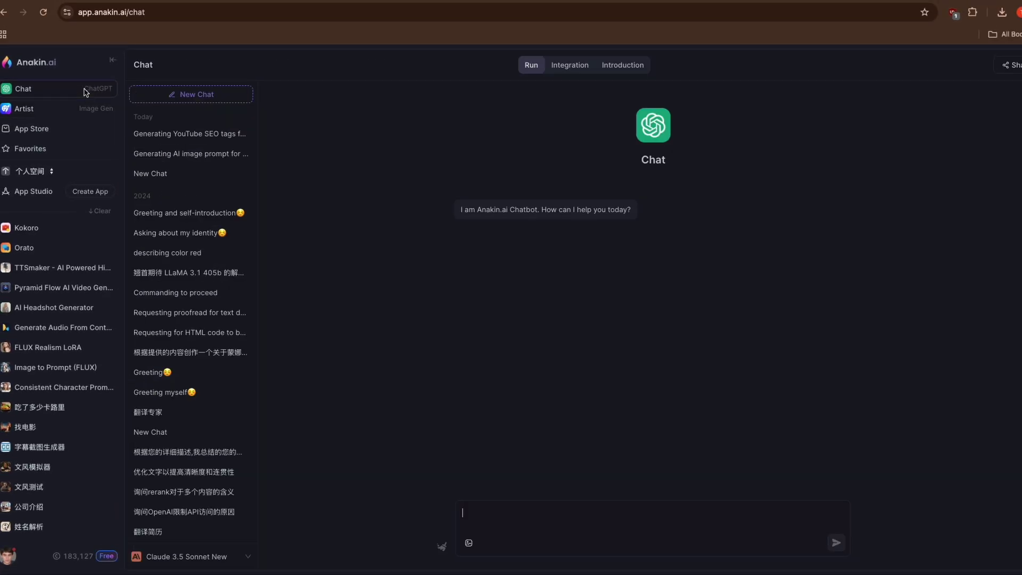
pyautogui.click(247, 559)
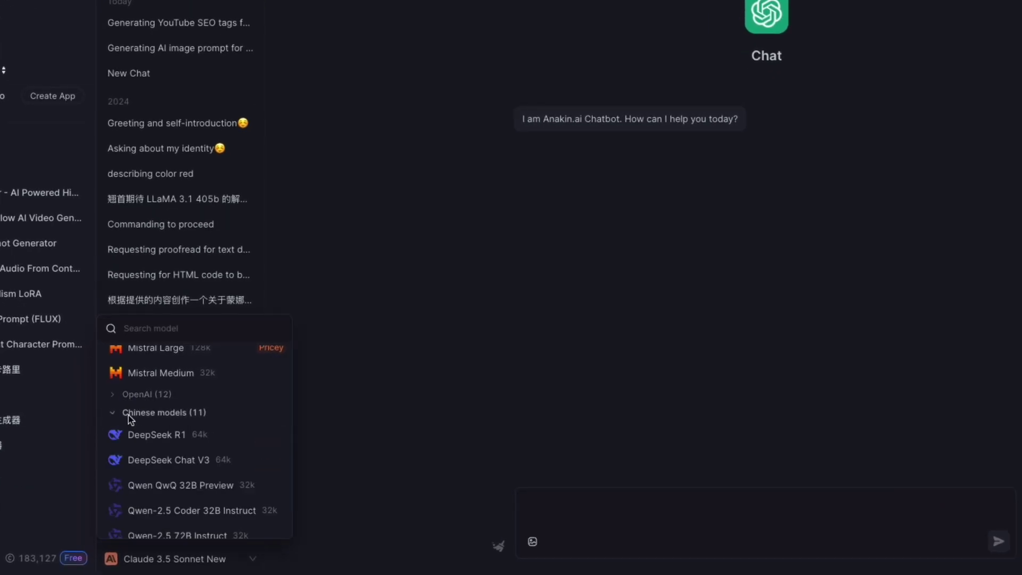